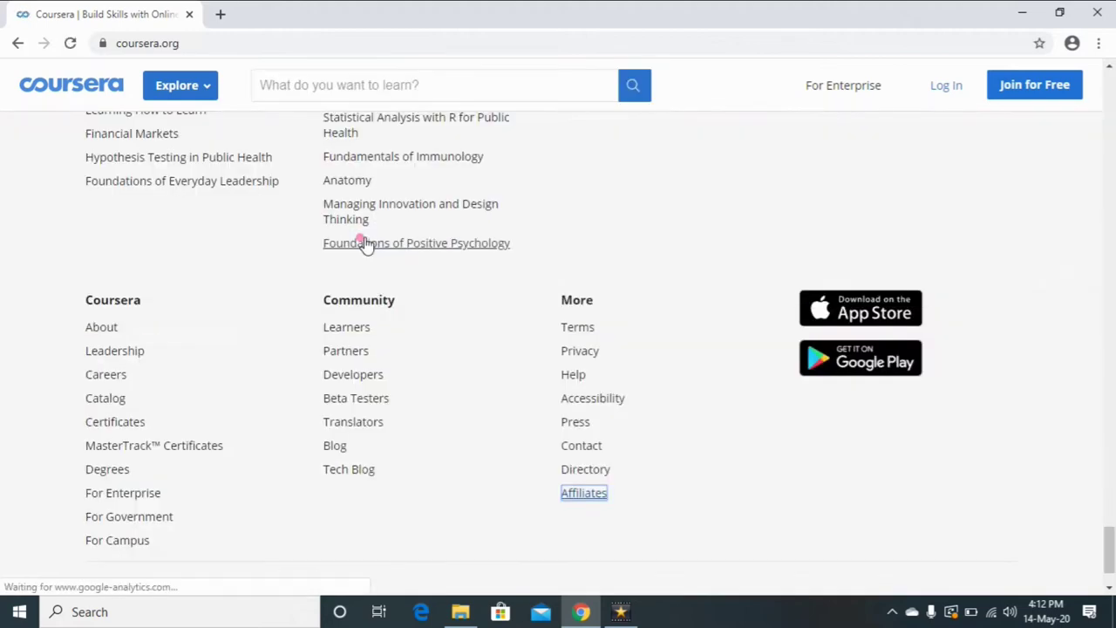
Scroll up and down the Coursera home page toward Information Technology > Networking courses.
{"action": "scroll", "coordinate": [1112, 572], "scroll_direction": "up", "scroll_amount": 3}
{"action": "scroll", "coordinate": [1111, 571], "scroll_direction": "up", "scroll_amount": 3}
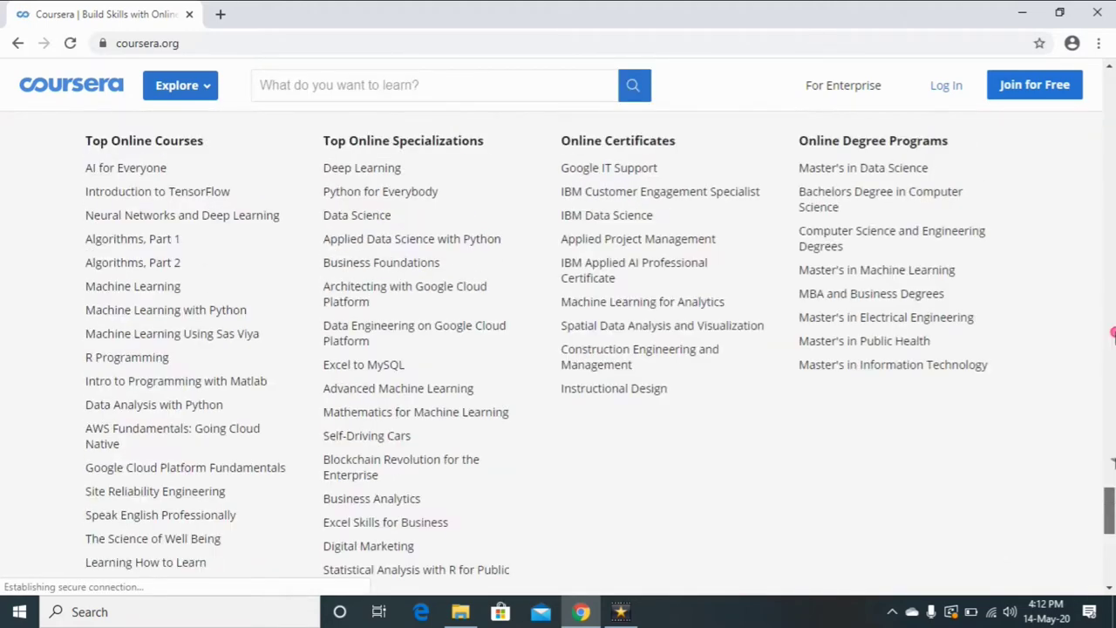
{"action": "scroll", "coordinate": [949, 231], "scroll_direction": "up", "scroll_amount": 15}
{"action": "scroll", "coordinate": [949, 231], "scroll_direction": "up", "scroll_amount": 10}
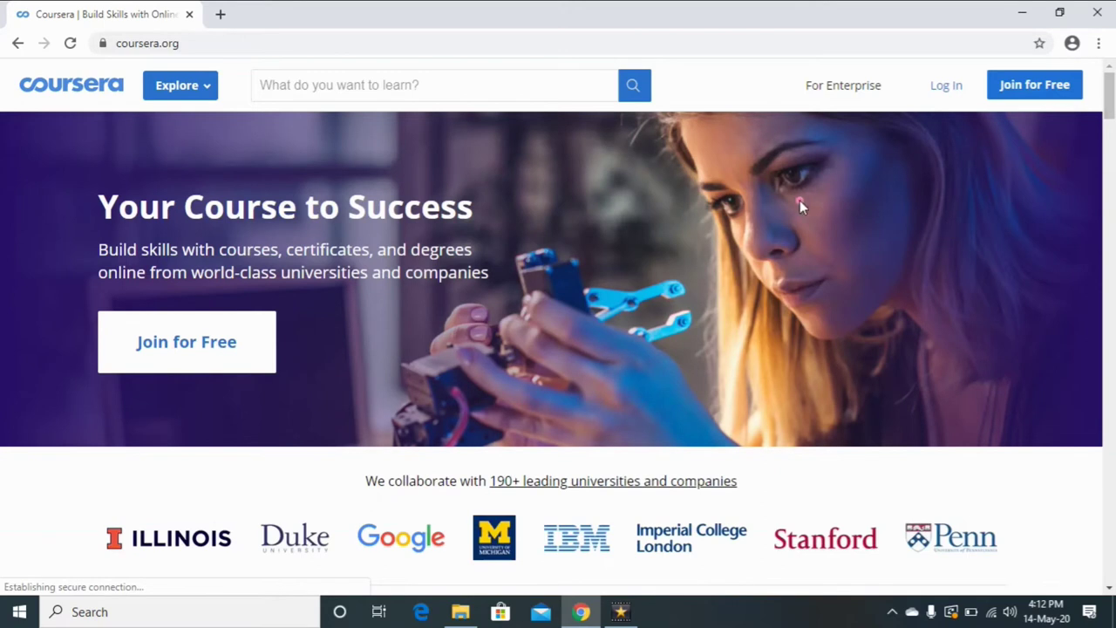
{"action": "scroll", "coordinate": [800, 199], "scroll_direction": "down", "scroll_amount": 1}
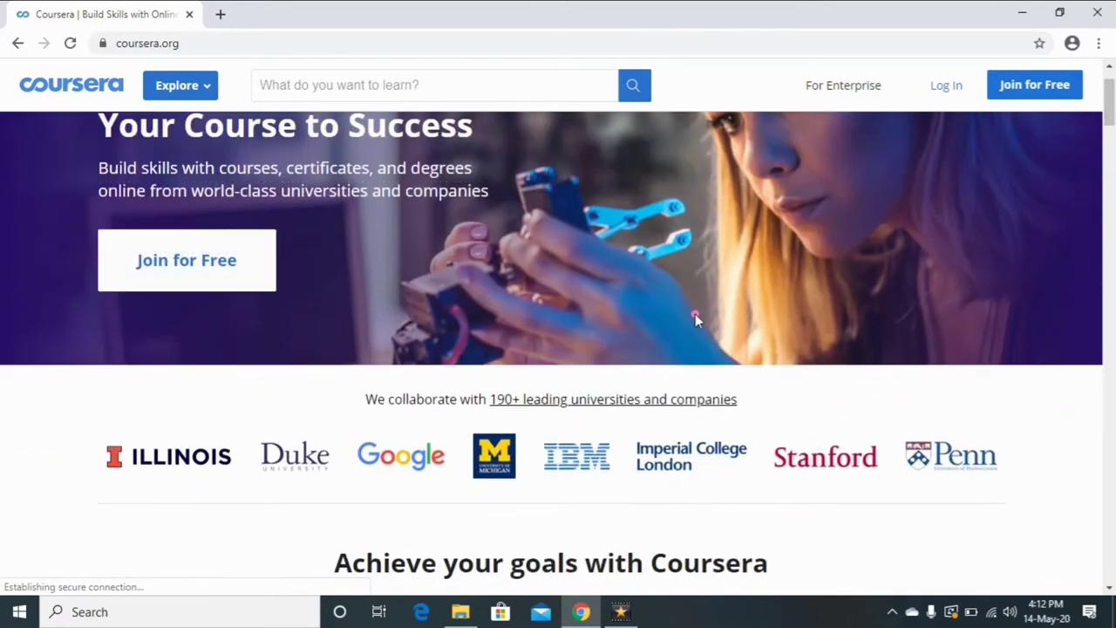
{"action": "scroll", "coordinate": [789, 325], "scroll_direction": "down", "scroll_amount": 1}
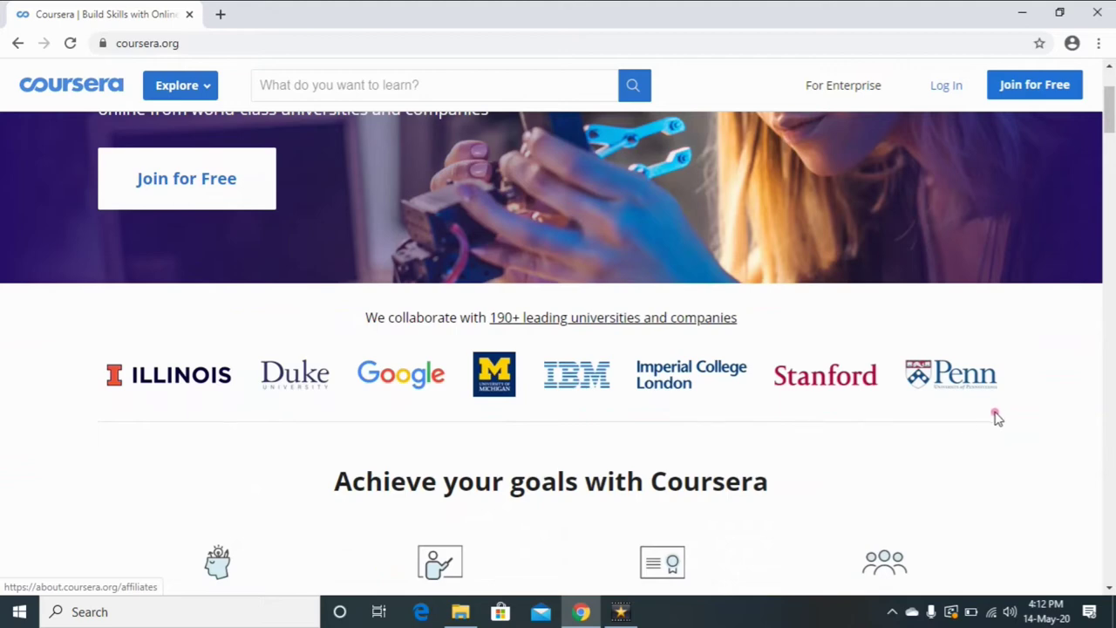
{"action": "scroll", "coordinate": [997, 418], "scroll_direction": "down", "scroll_amount": 3}
{"action": "scroll", "coordinate": [994, 417], "scroll_direction": "down", "scroll_amount": 2}
{"action": "scroll", "coordinate": [994, 417], "scroll_direction": "down", "scroll_amount": 3}
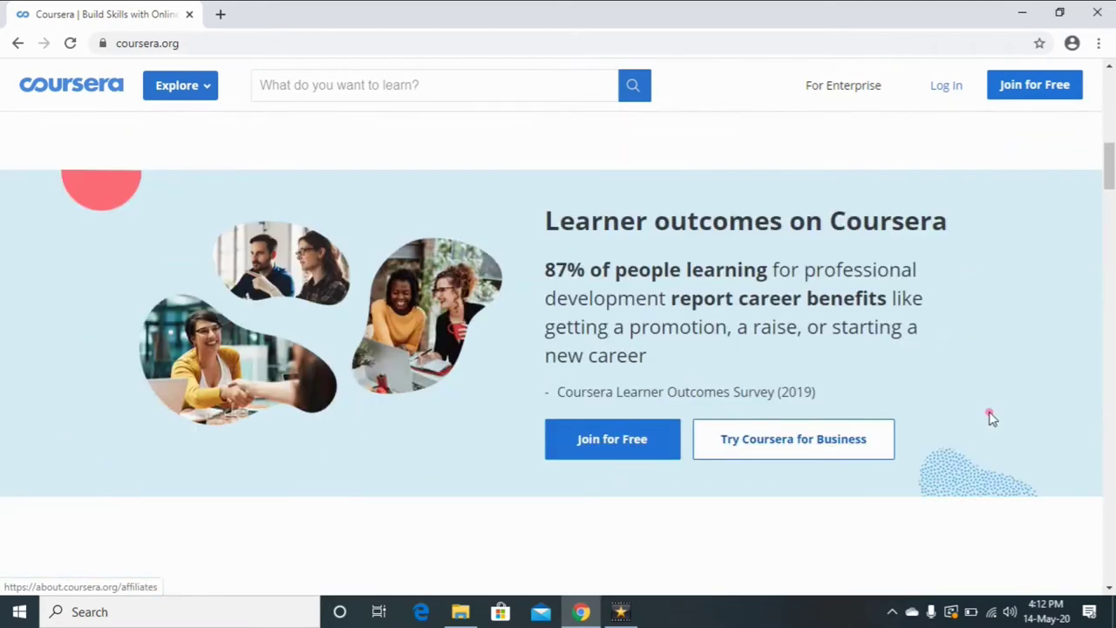
{"action": "scroll", "coordinate": [991, 418], "scroll_direction": "down", "scroll_amount": 4}
{"action": "scroll", "coordinate": [991, 418], "scroll_direction": "down", "scroll_amount": 4}
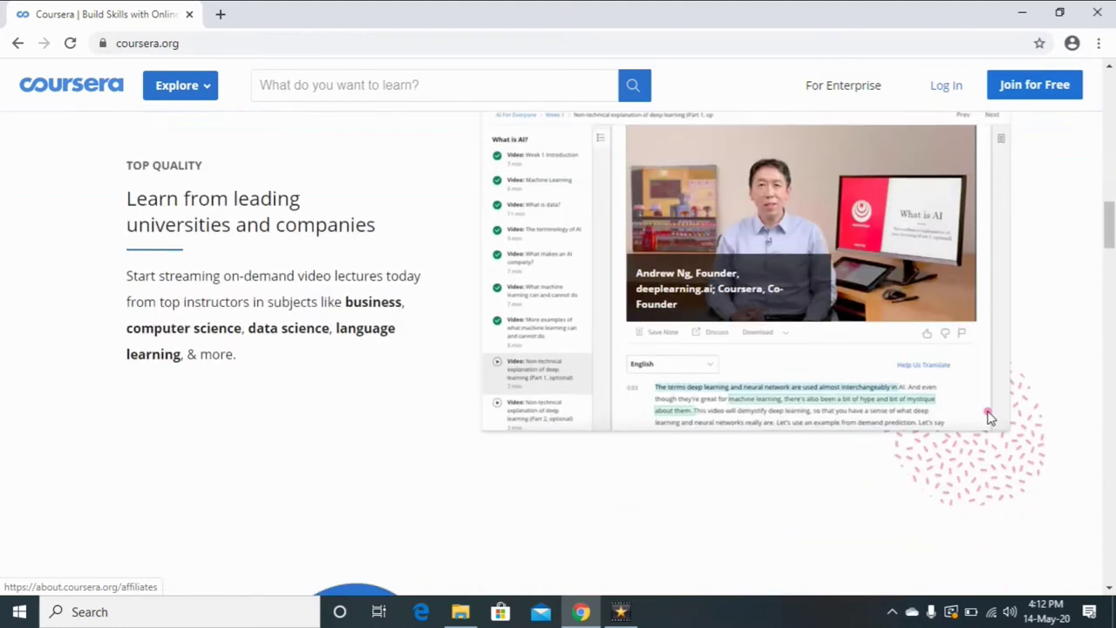
{"action": "scroll", "coordinate": [977, 418], "scroll_direction": "down", "scroll_amount": 3}
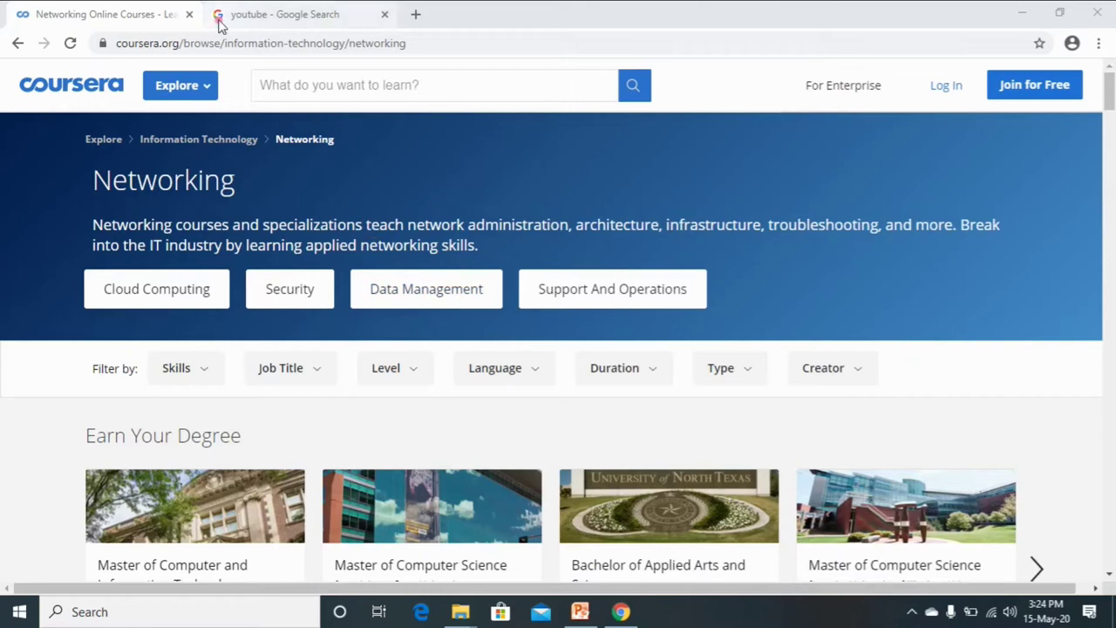
Scroll through the Emerging Technologies specialization page to review it and find 'Financial aid available'.
{"action": "scroll", "coordinate": [588, 403], "scroll_direction": "down", "scroll_amount": 3}
{"action": "scroll", "coordinate": [588, 404], "scroll_direction": "down", "scroll_amount": 3}
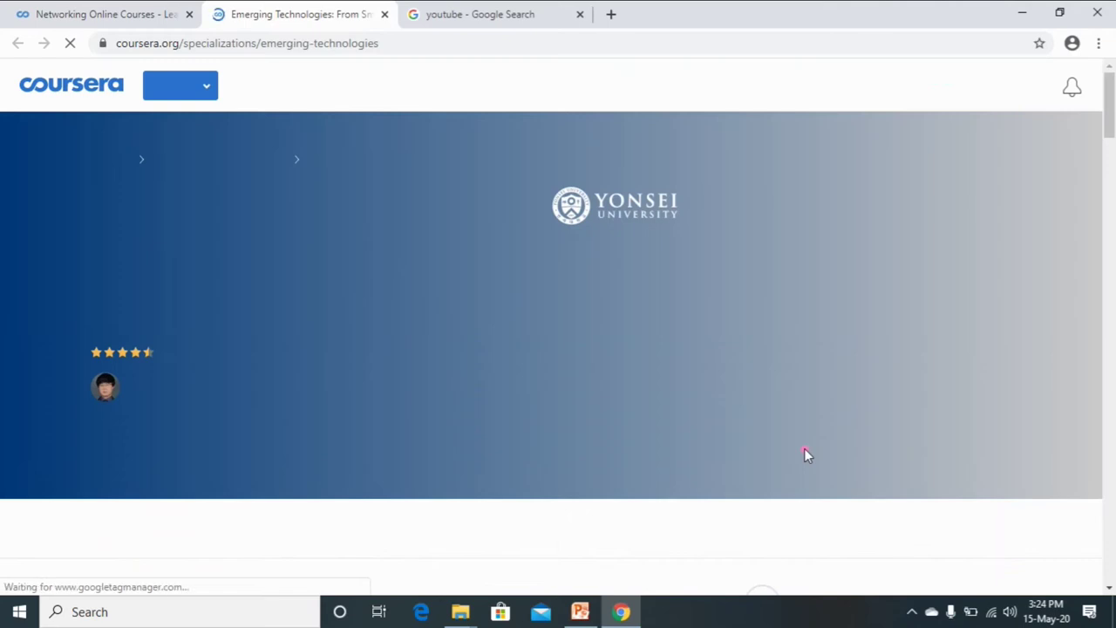
{"action": "scroll", "coordinate": [760, 432], "scroll_direction": "down", "scroll_amount": 2}
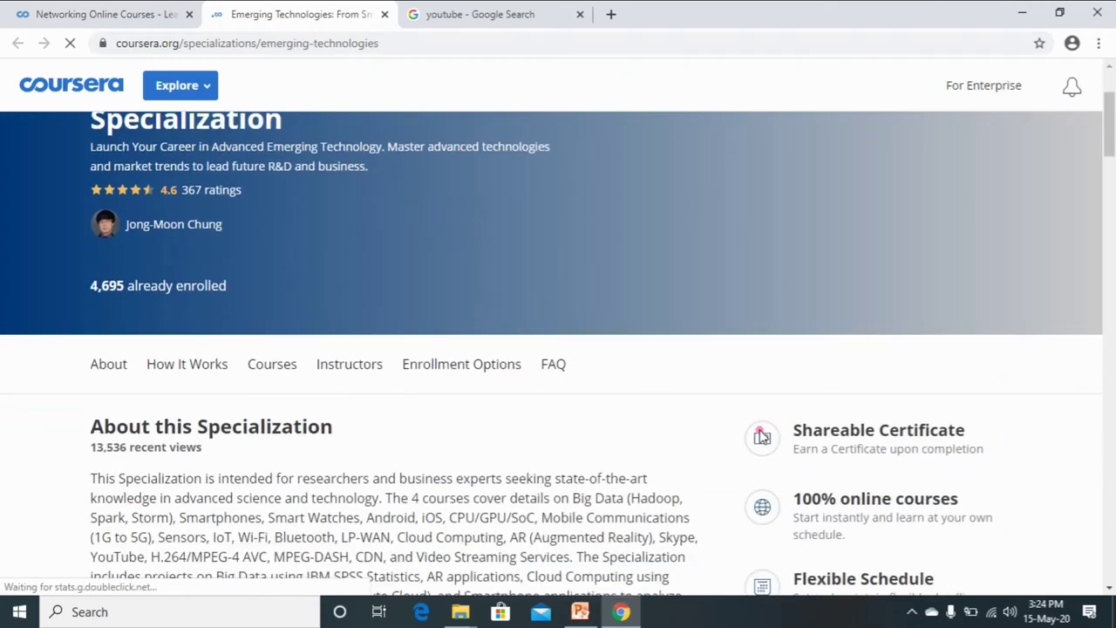
{"action": "scroll", "coordinate": [759, 433], "scroll_direction": "down", "scroll_amount": 2}
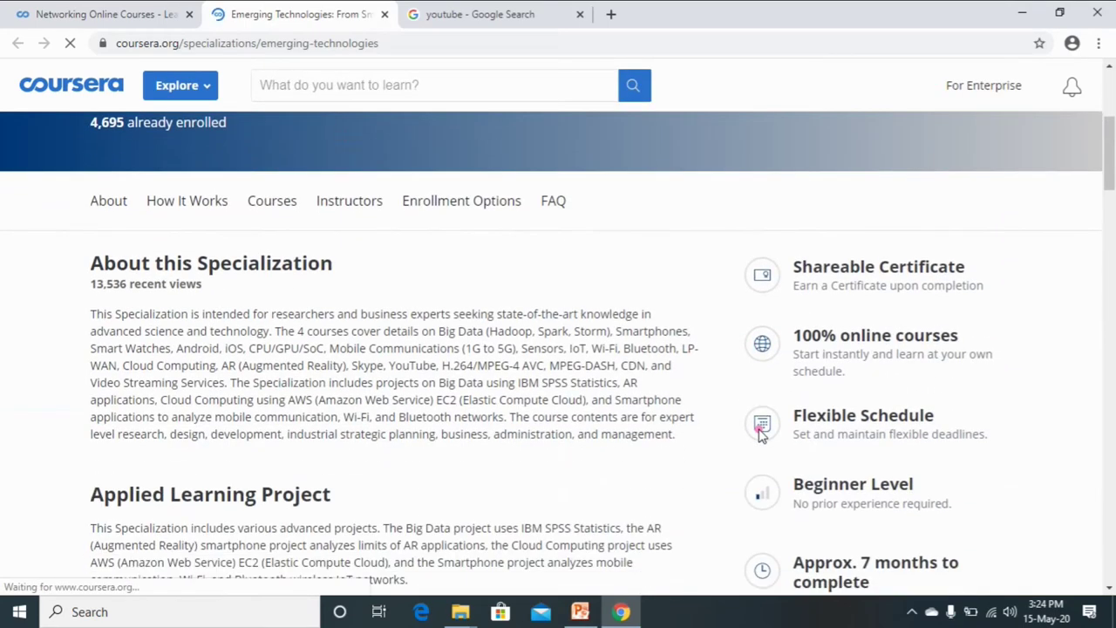
{"action": "scroll", "coordinate": [760, 434], "scroll_direction": "down", "scroll_amount": 2}
{"action": "scroll", "coordinate": [759, 433], "scroll_direction": "down", "scroll_amount": 4}
{"action": "scroll", "coordinate": [760, 433], "scroll_direction": "down", "scroll_amount": 3}
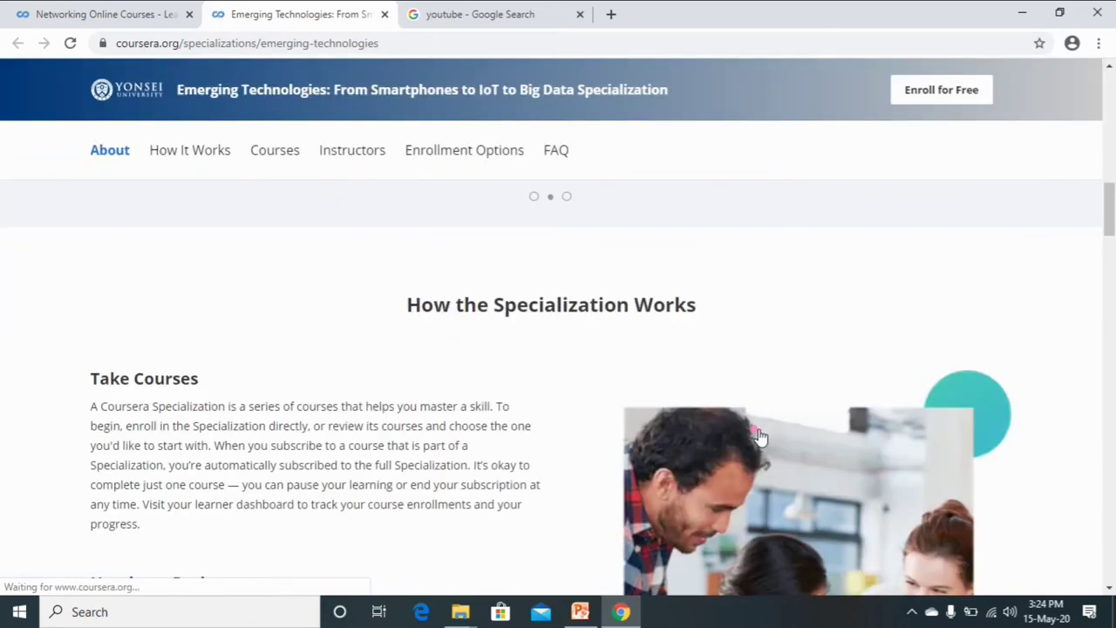
{"action": "scroll", "coordinate": [759, 433], "scroll_direction": "down", "scroll_amount": 3}
{"action": "scroll", "coordinate": [760, 434], "scroll_direction": "down", "scroll_amount": 3}
{"action": "scroll", "coordinate": [760, 434], "scroll_direction": "down", "scroll_amount": 4}
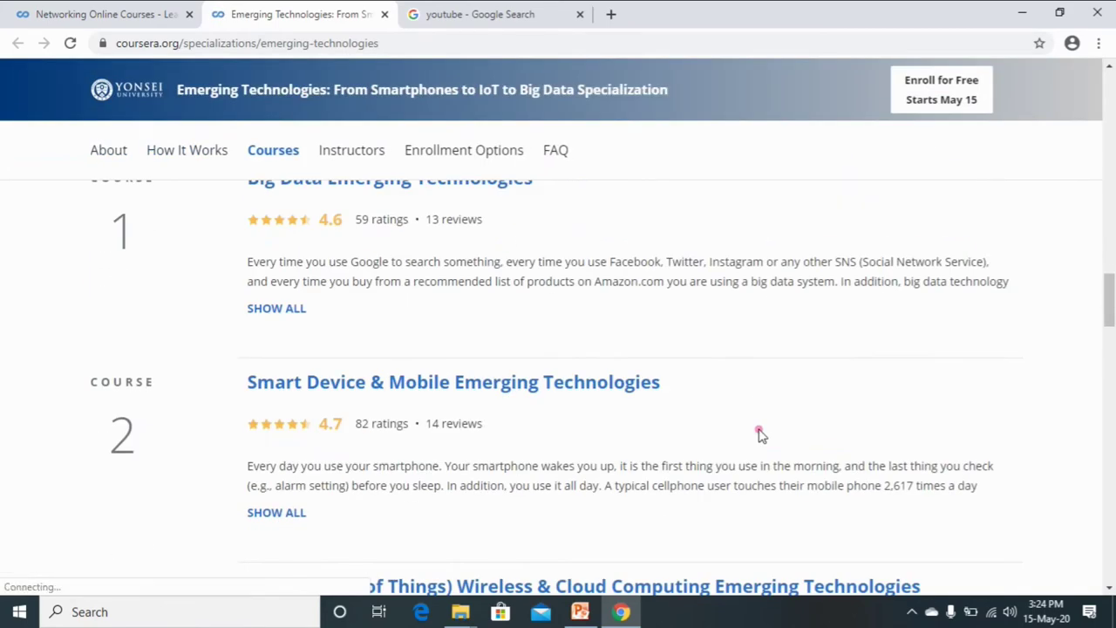
{"action": "scroll", "coordinate": [759, 434], "scroll_direction": "down", "scroll_amount": 3}
{"action": "scroll", "coordinate": [760, 434], "scroll_direction": "down", "scroll_amount": 3}
{"action": "scroll", "coordinate": [759, 434], "scroll_direction": "down", "scroll_amount": 3}
{"action": "scroll", "coordinate": [760, 434], "scroll_direction": "up", "scroll_amount": 3}
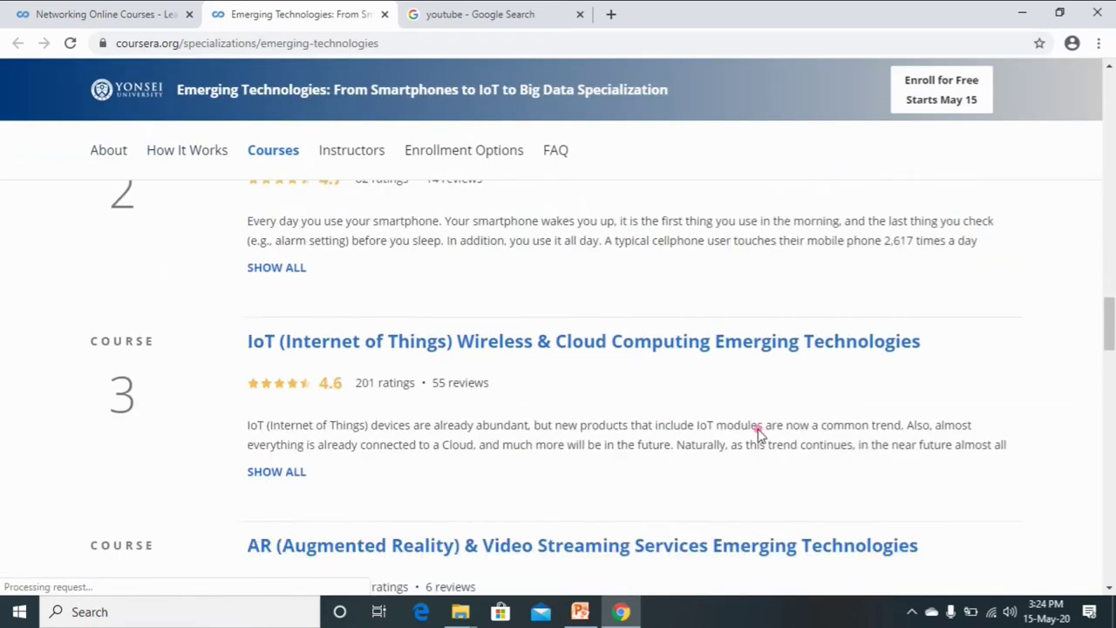
{"action": "scroll", "coordinate": [760, 434], "scroll_direction": "up", "scroll_amount": 4}
{"action": "scroll", "coordinate": [760, 434], "scroll_direction": "up", "scroll_amount": 4}
{"action": "scroll", "coordinate": [760, 434], "scroll_direction": "up", "scroll_amount": 5}
{"action": "scroll", "coordinate": [757, 433], "scroll_direction": "up", "scroll_amount": 1}
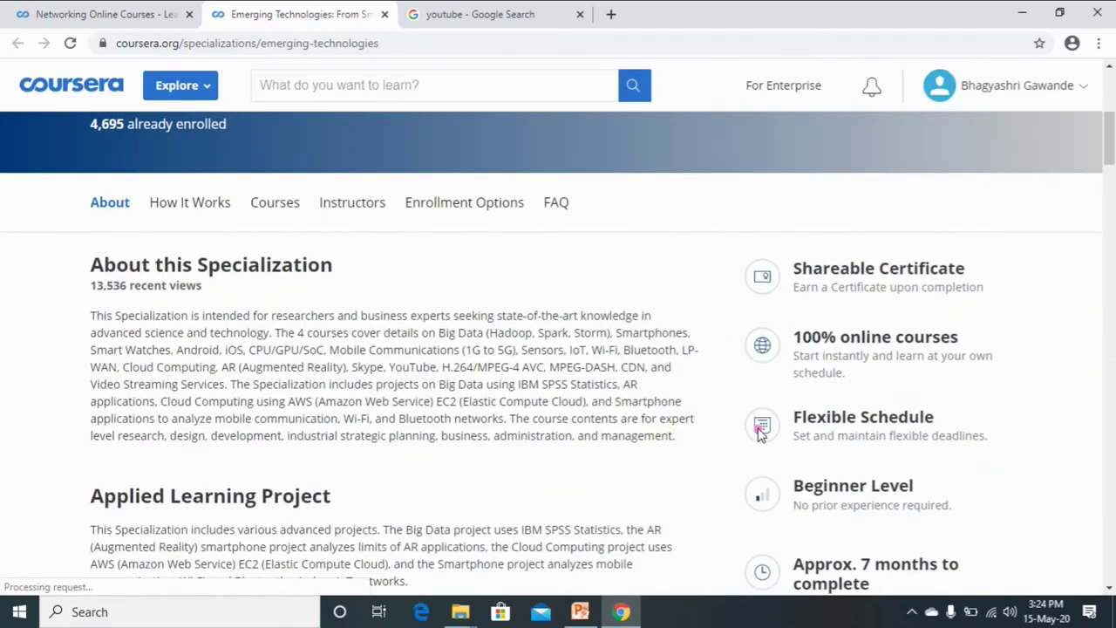
{"action": "scroll", "coordinate": [758, 434], "scroll_direction": "up", "scroll_amount": 5}
{"action": "scroll", "coordinate": [756, 443], "scroll_direction": "down", "scroll_amount": 1}
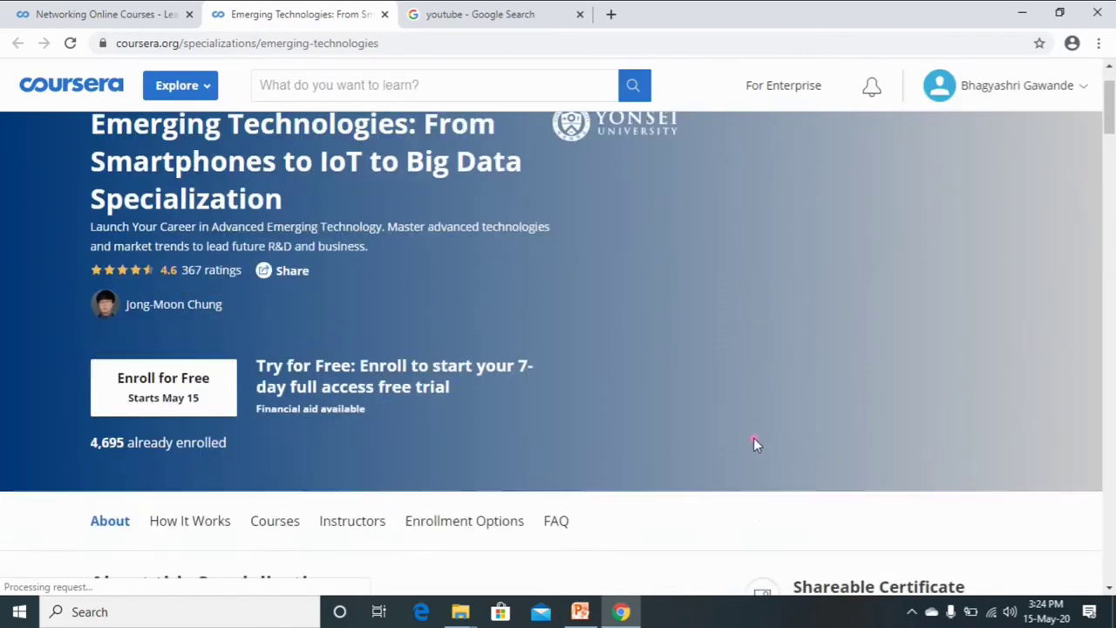
{"action": "scroll", "coordinate": [755, 443], "scroll_direction": "down", "scroll_amount": 1}
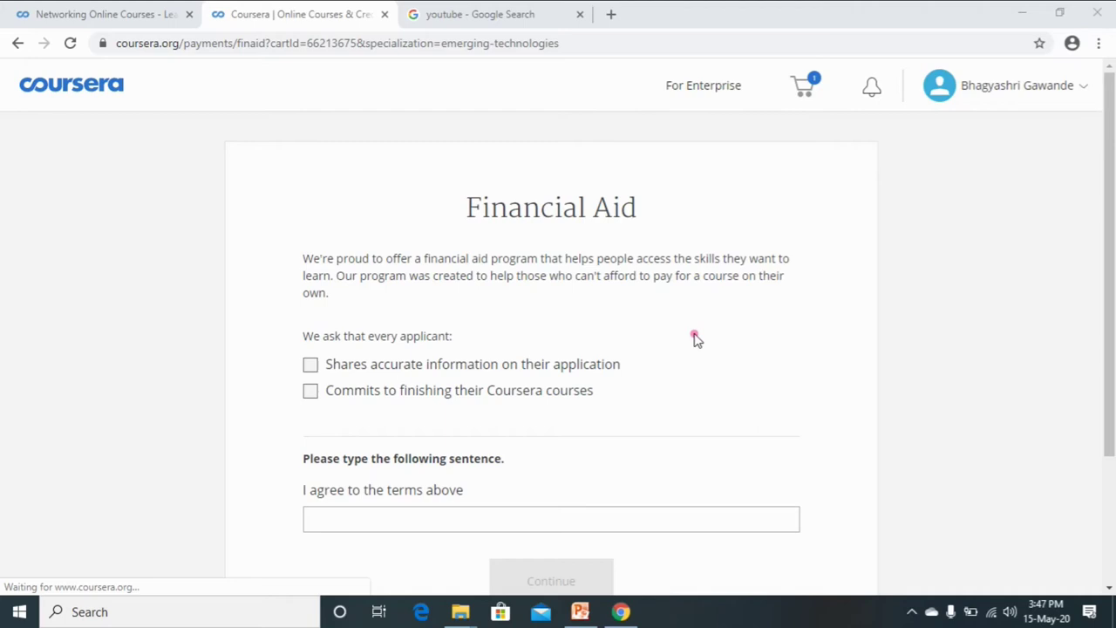
Tick the accurate-information and course-completion checkboxes, type 'I agree to the terms above', and continue.
{"action": "left_click", "coordinate": [313, 366]}
{"action": "left_click", "coordinate": [310, 392]}
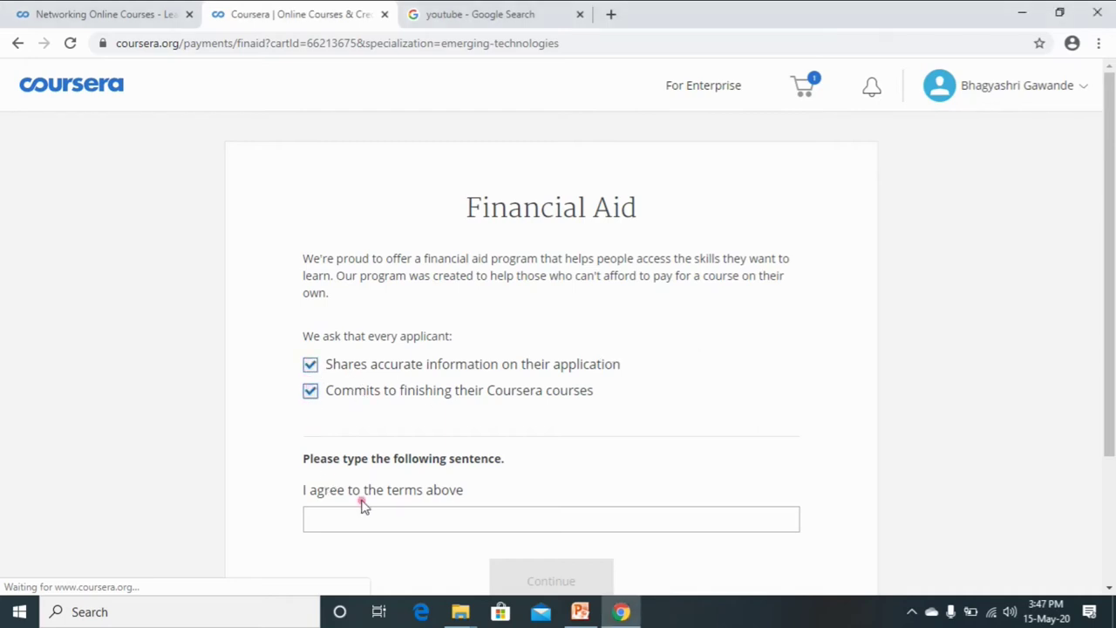
{"action": "scroll", "coordinate": [363, 506], "scroll_direction": "down", "scroll_amount": 2}
{"action": "left_click", "coordinate": [346, 353]}
{"action": "type", "text": "I agree to the terms abo"}
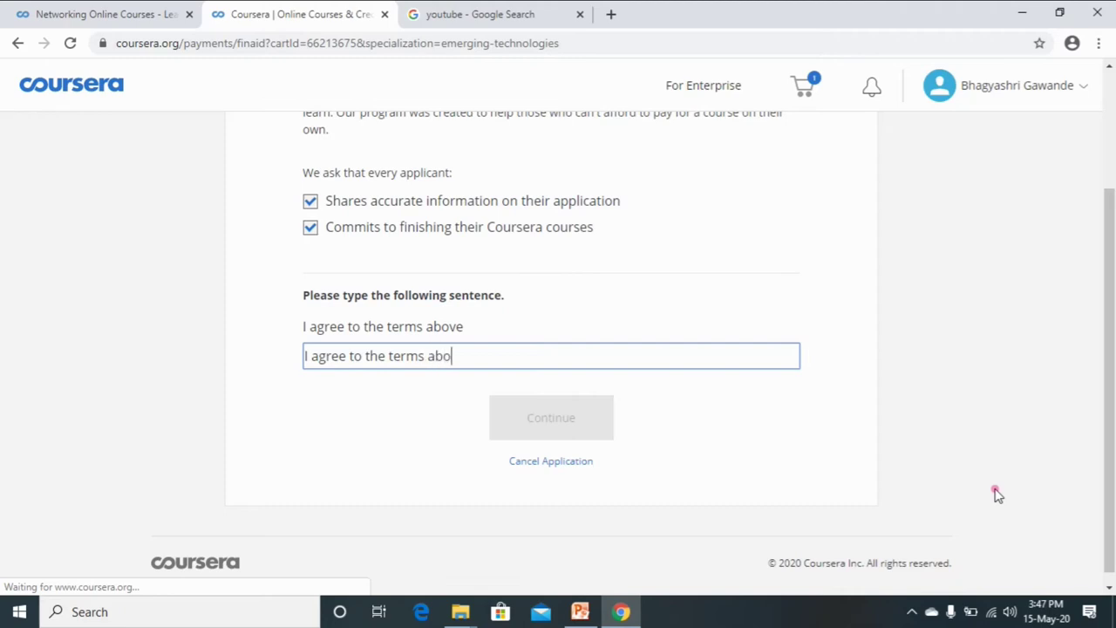
{"action": "type", "text": "ve"}
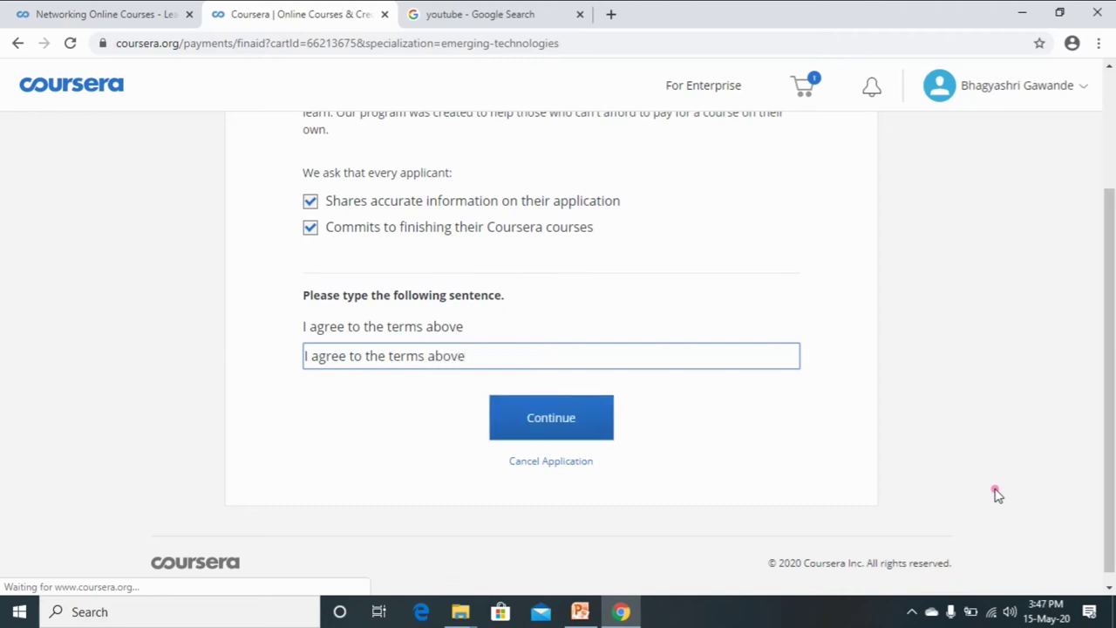
{"action": "left_click", "coordinate": [571, 436]}
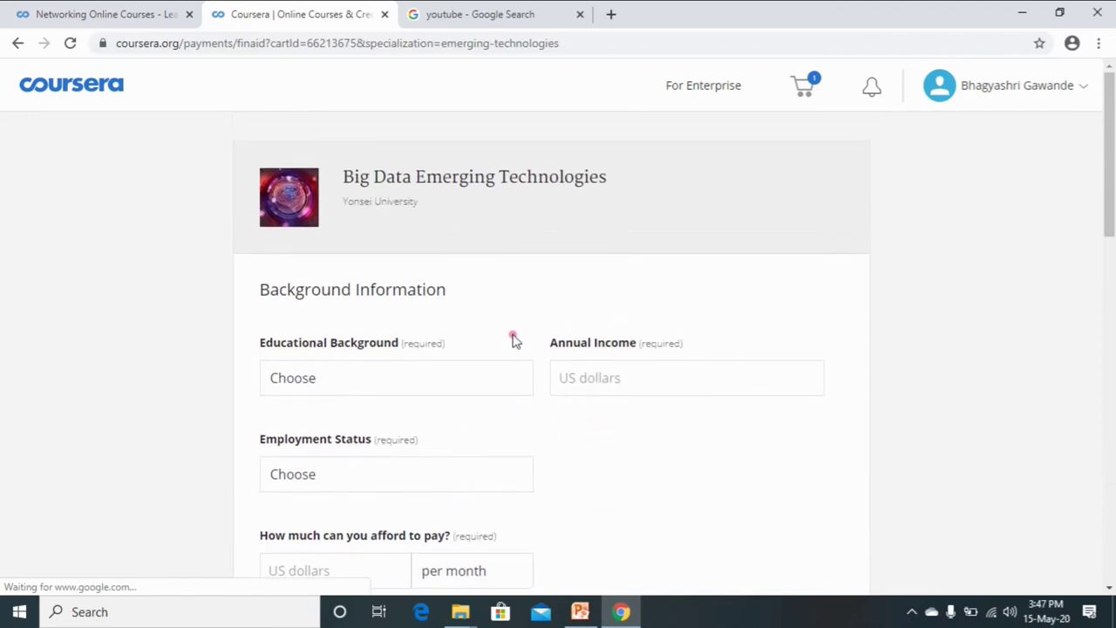
Enter College degree, annual income 0, Unemployed status, and 0 affordable monthly payment.
{"action": "scroll", "coordinate": [515, 339], "scroll_direction": "down", "scroll_amount": 1}
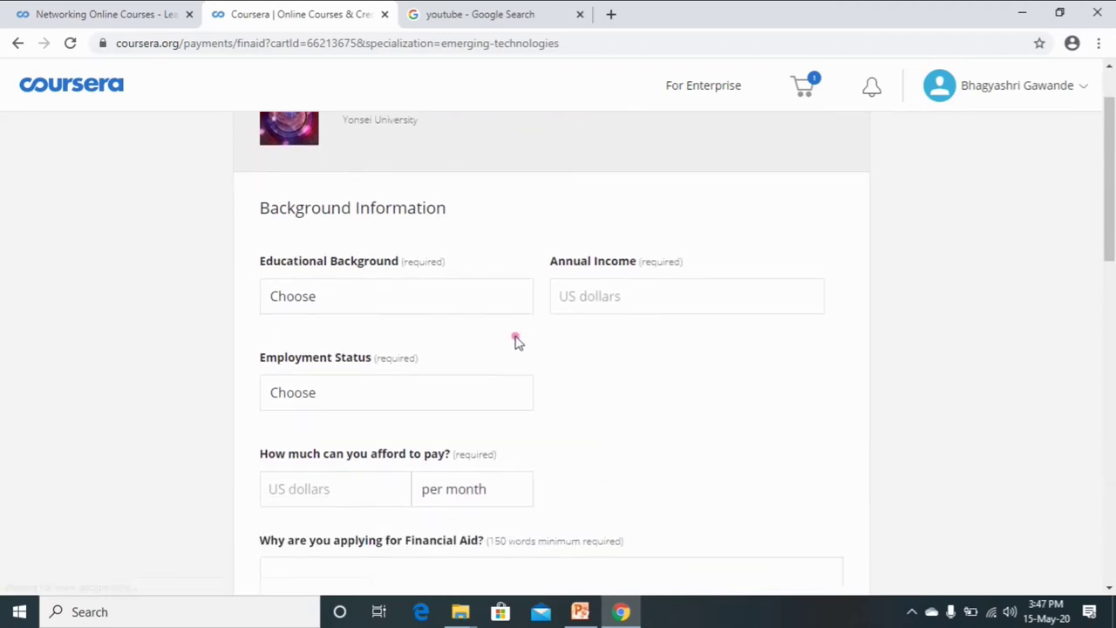
{"action": "left_click", "coordinate": [420, 312]}
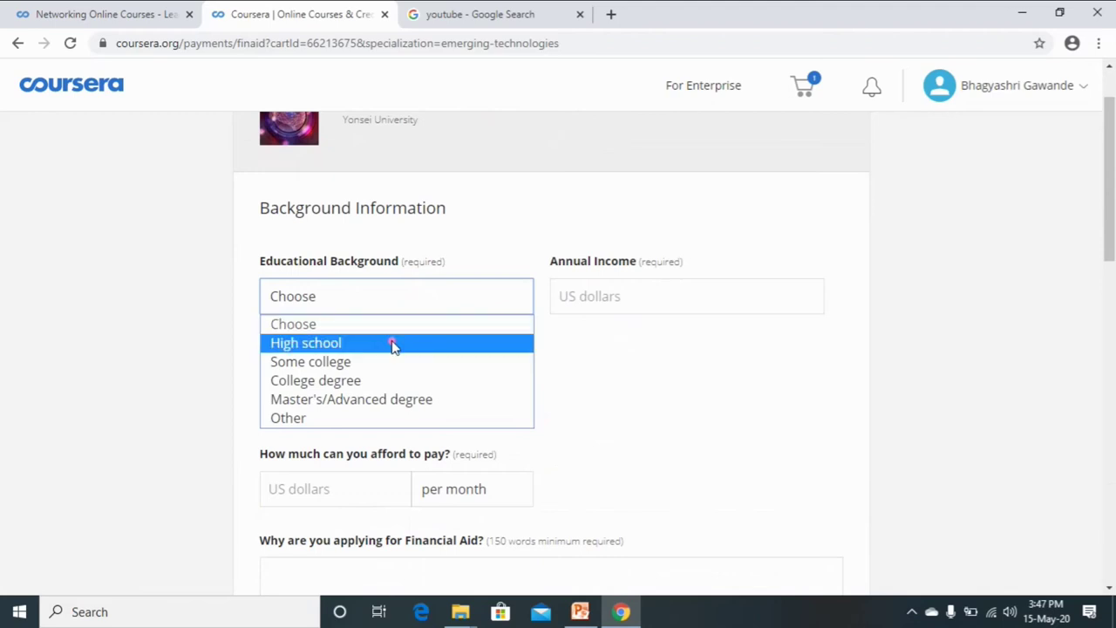
{"action": "left_click", "coordinate": [384, 380]}
{"action": "left_click", "coordinate": [661, 292]}
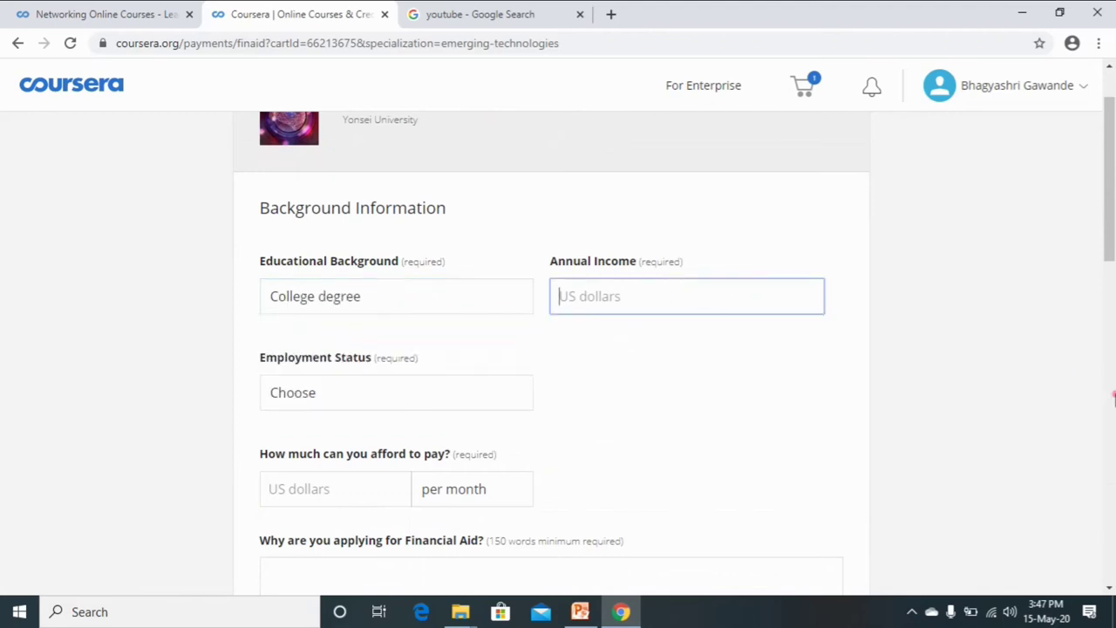
{"action": "type", "text": "0"}
{"action": "left_click", "coordinate": [434, 401]}
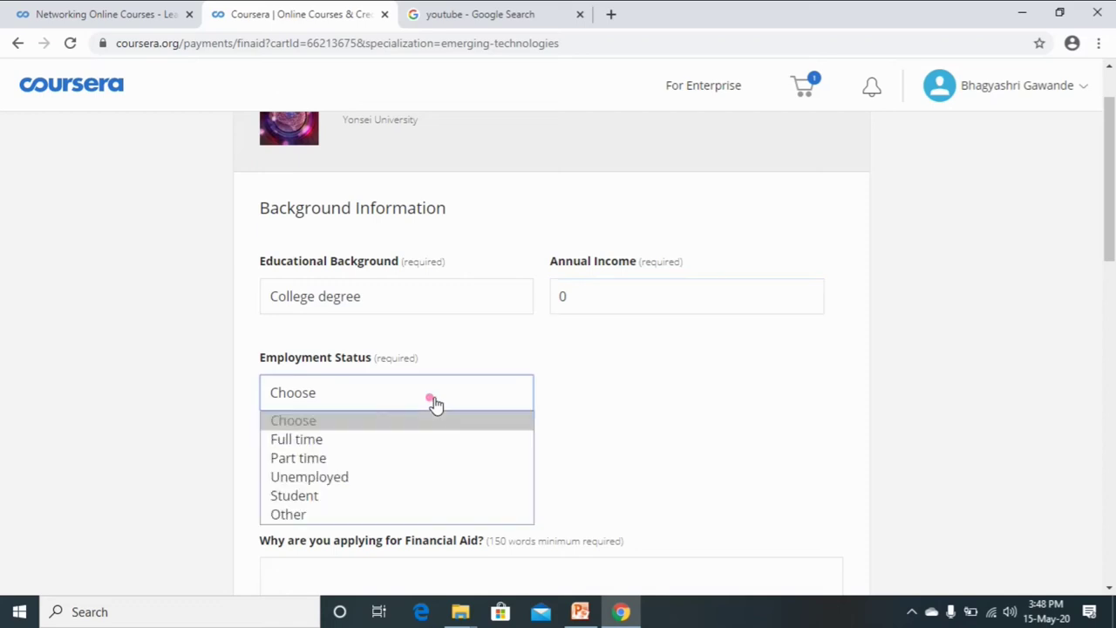
{"action": "left_click", "coordinate": [332, 481]}
{"action": "scroll", "coordinate": [348, 485], "scroll_direction": "down", "scroll_amount": 2}
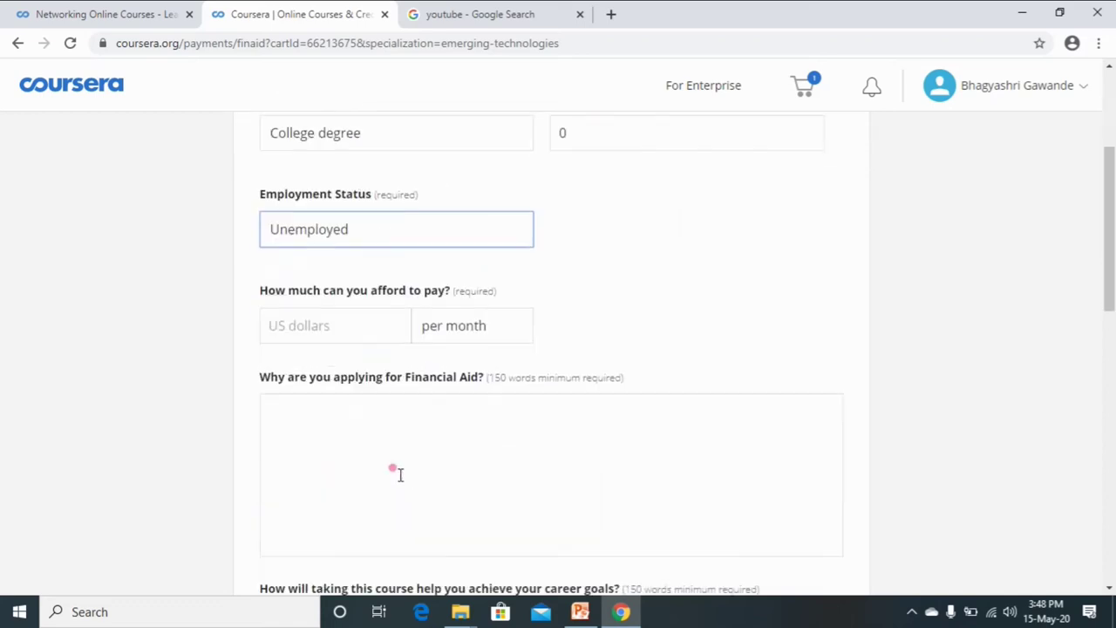
{"action": "left_click", "coordinate": [361, 323]}
{"action": "type", "text": "0"}
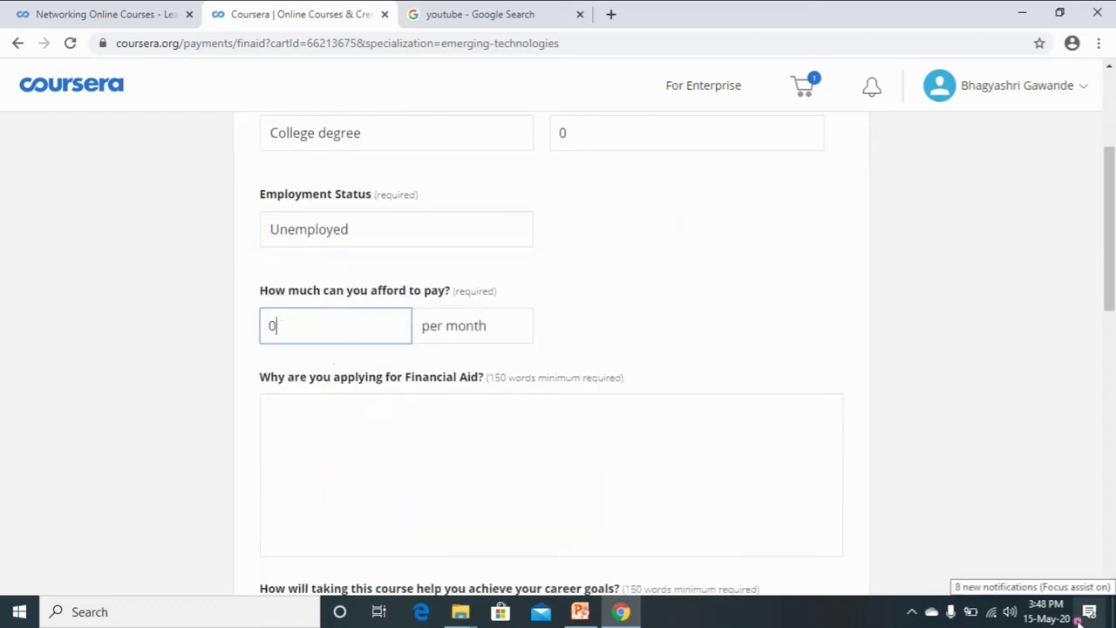
{"action": "scroll", "coordinate": [607, 482], "scroll_direction": "down", "scroll_amount": 2}
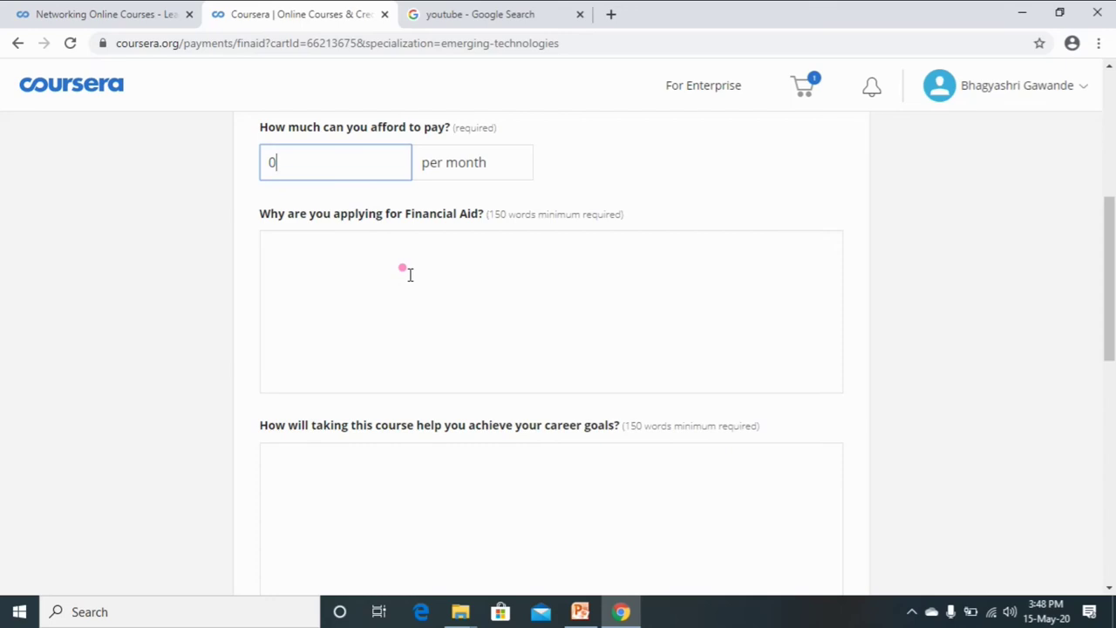
{"action": "scroll", "coordinate": [410, 275], "scroll_direction": "down", "scroll_amount": 3}
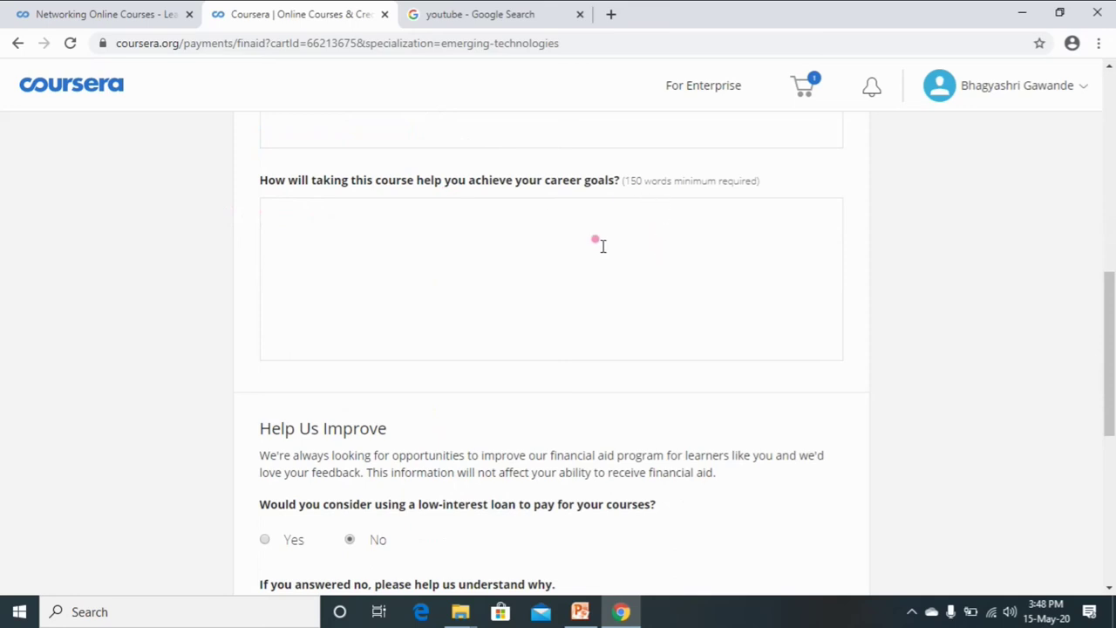
{"action": "scroll", "coordinate": [709, 242], "scroll_direction": "down", "scroll_amount": 2}
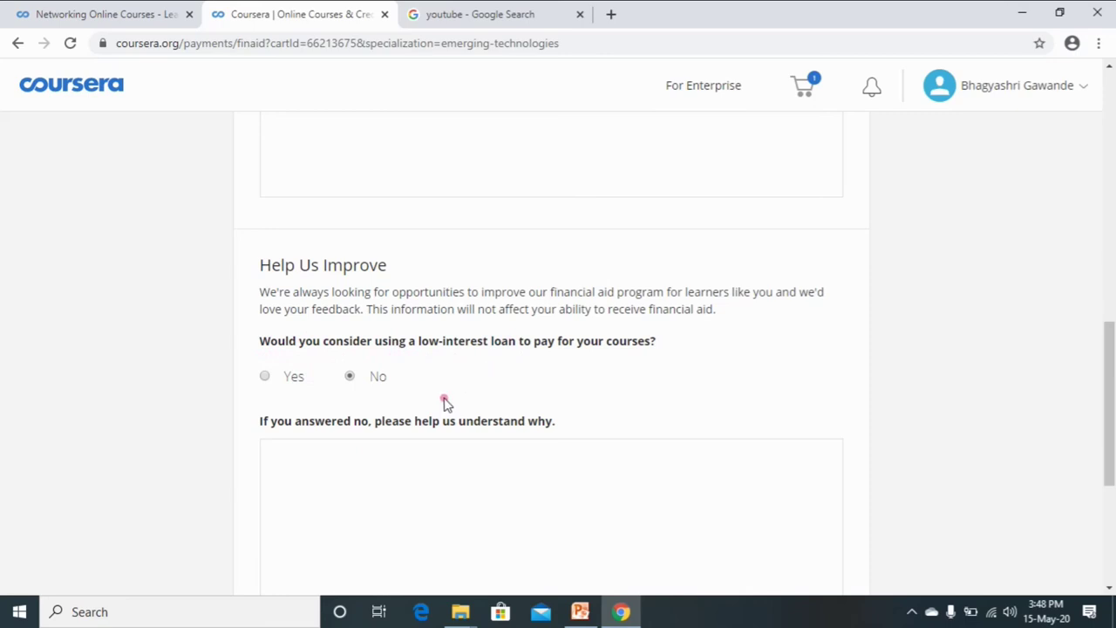
{"action": "scroll", "coordinate": [490, 398], "scroll_direction": "down", "scroll_amount": 2}
{"action": "scroll", "coordinate": [490, 398], "scroll_direction": "down", "scroll_amount": 2}
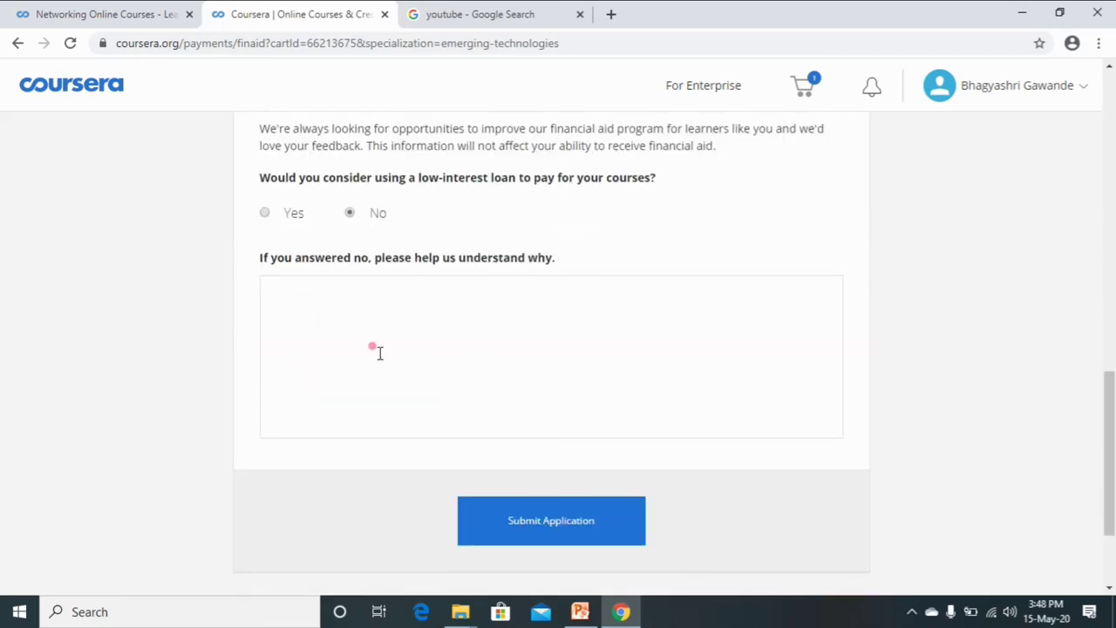